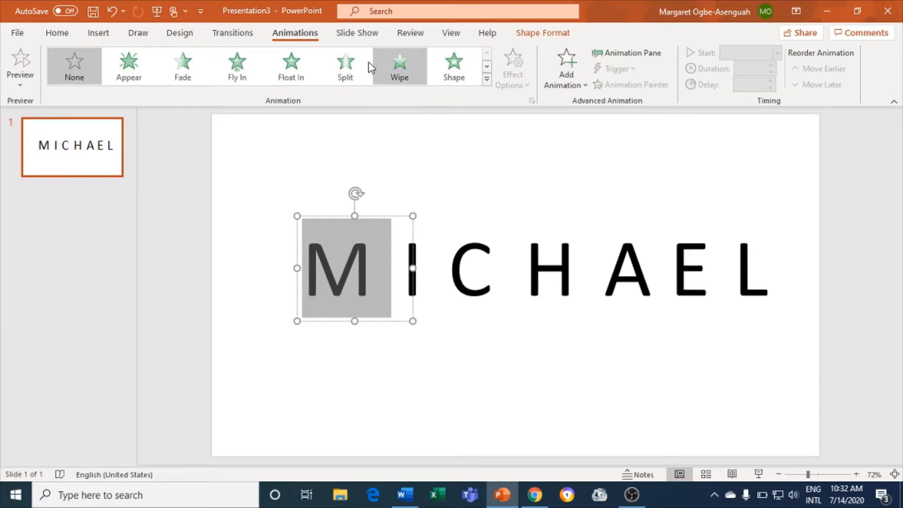
# - Give the M a Split entrance and the I a Bounce entrance
pyautogui.click(354, 61)
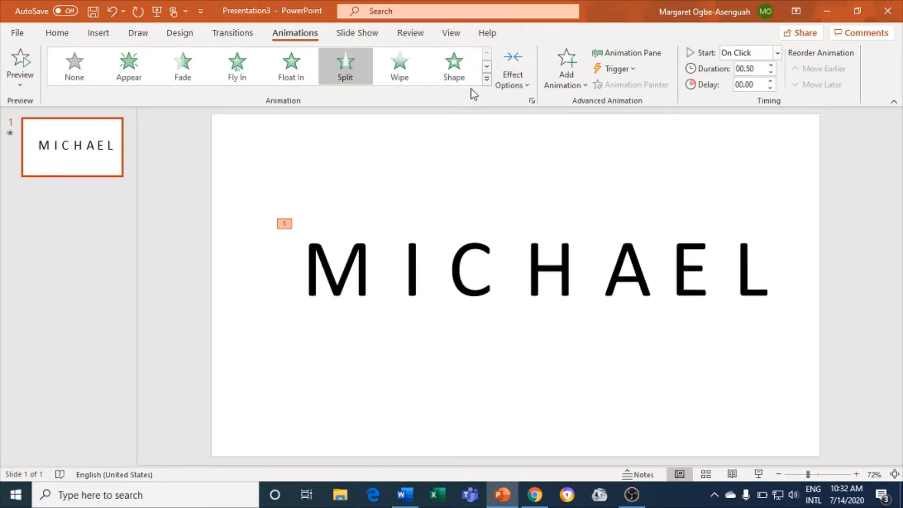
pyautogui.click(419, 257)
pyautogui.doubleClick(418, 256)
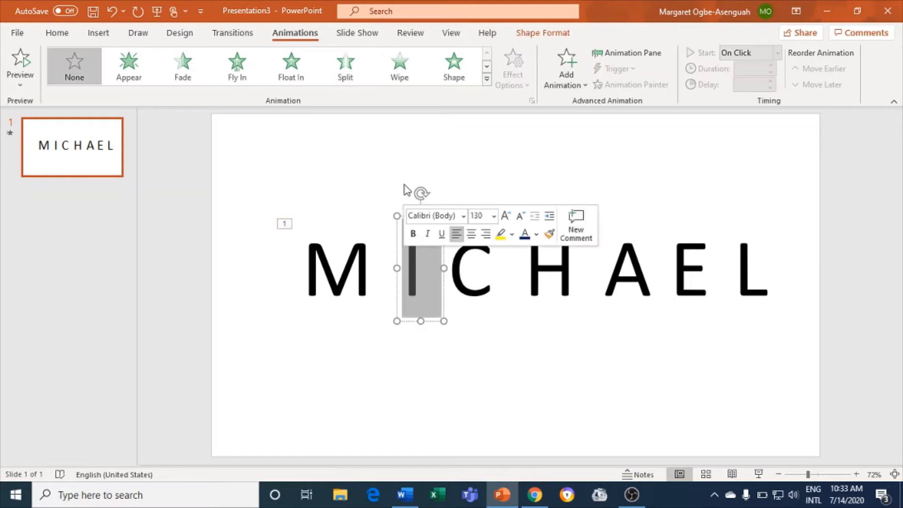
pyautogui.click(486, 80)
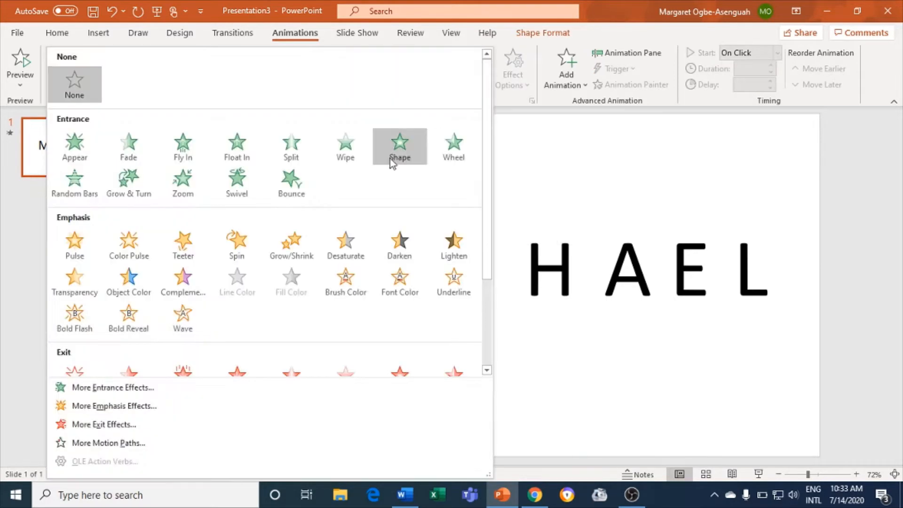
pyautogui.click(286, 188)
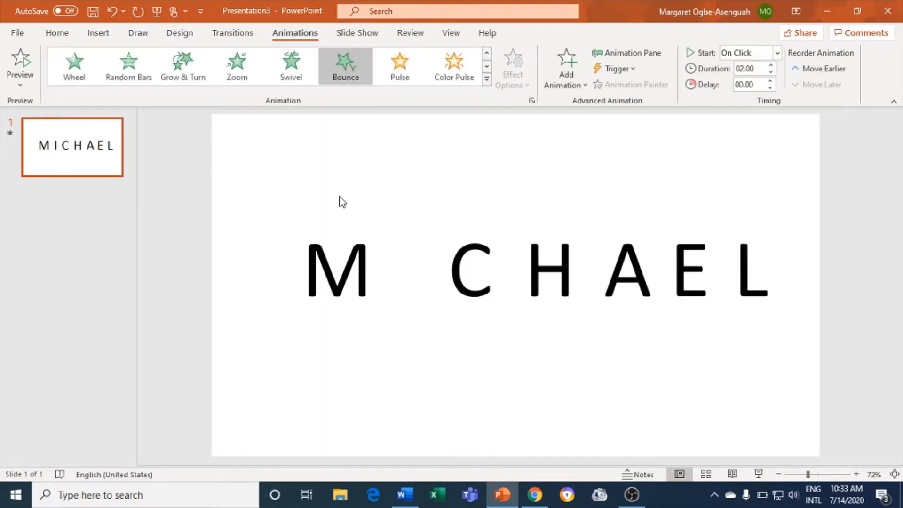
# - Select the C letter and expand the animation effects gallery
pyautogui.click(492, 272)
pyautogui.doubleClick(491, 271)
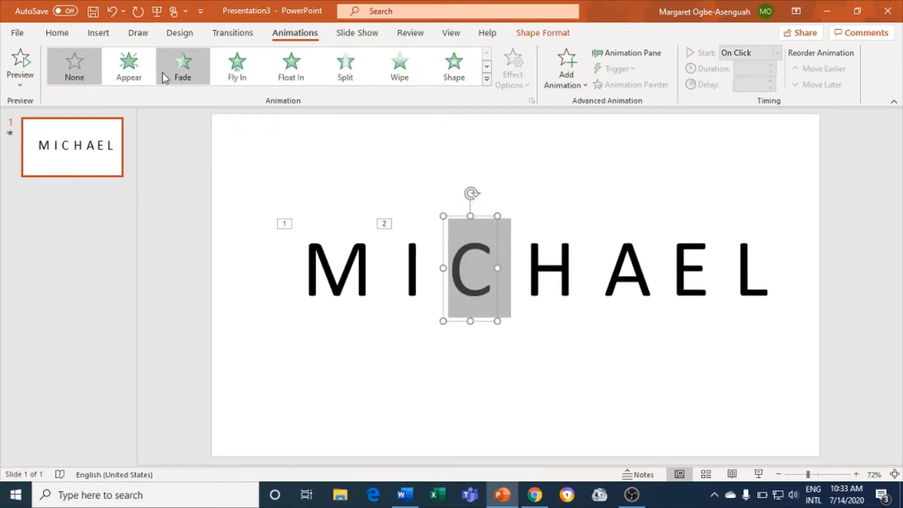
pyautogui.click(487, 80)
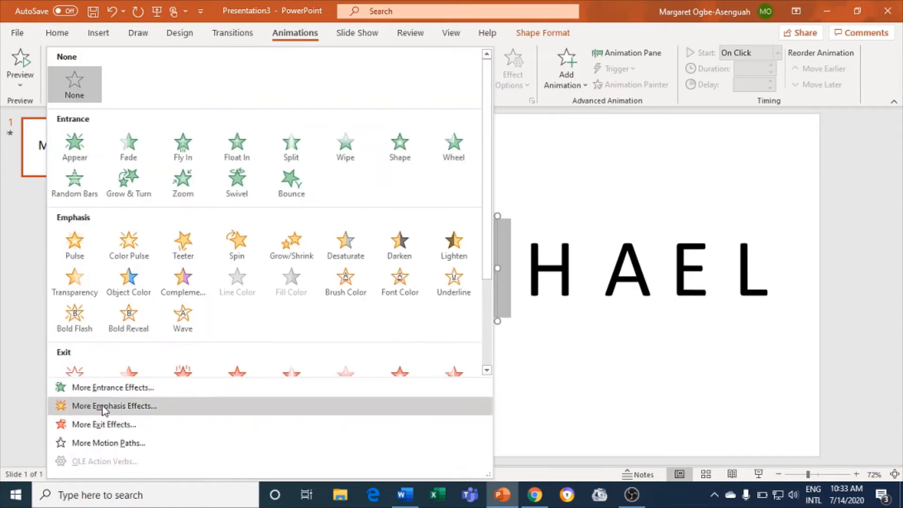
# - Preview Pinwheel, then apply the Flip entrance from More Entrance Effects to the C
pyautogui.click(121, 387)
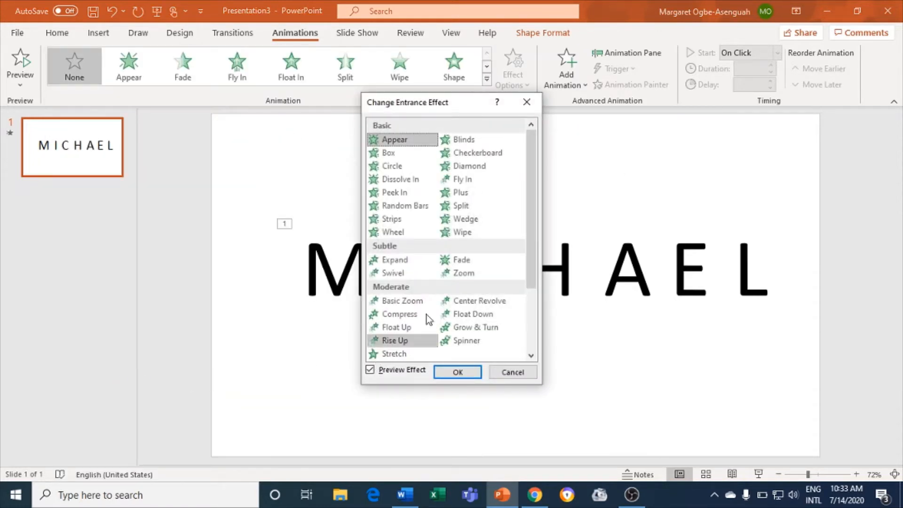
pyautogui.moveTo(530, 282); pyautogui.dragTo(535, 339)
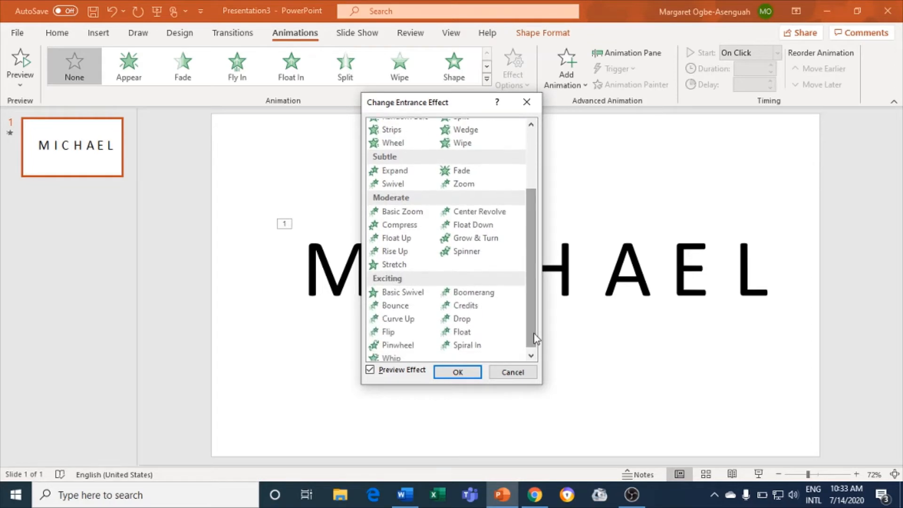
pyautogui.moveTo(453, 103); pyautogui.dragTo(222, 124)
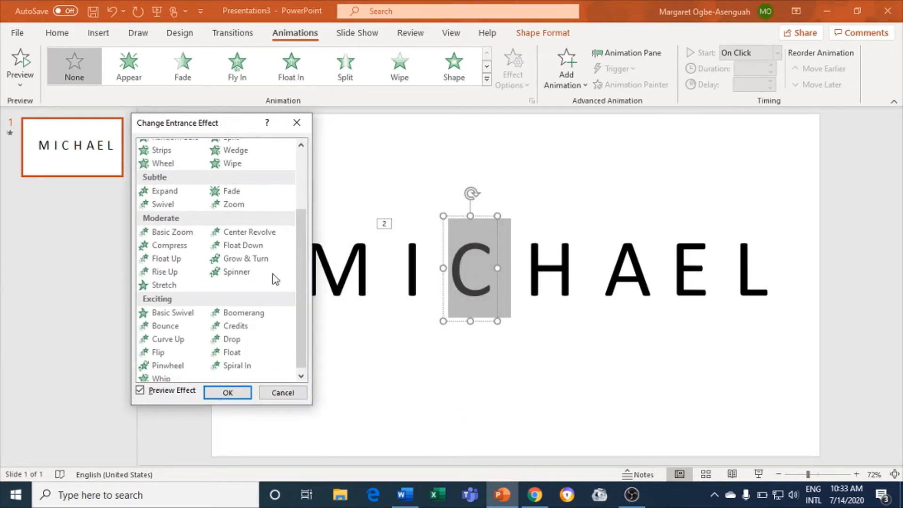
pyautogui.click(165, 366)
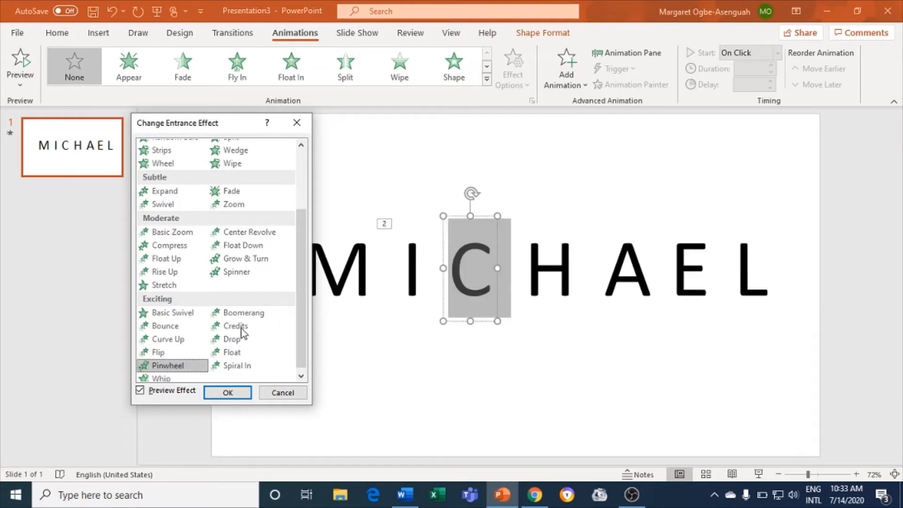
pyautogui.moveTo(300, 322); pyautogui.dragTo(305, 335)
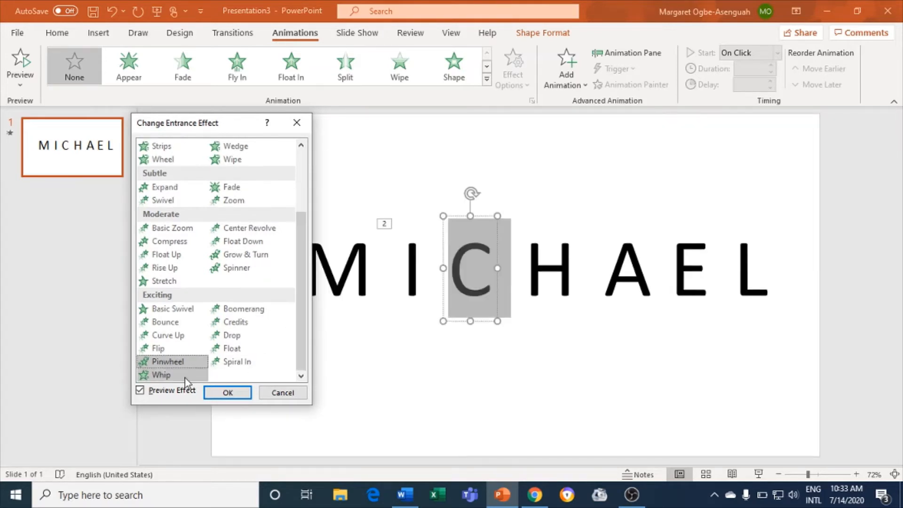
pyautogui.click(172, 349)
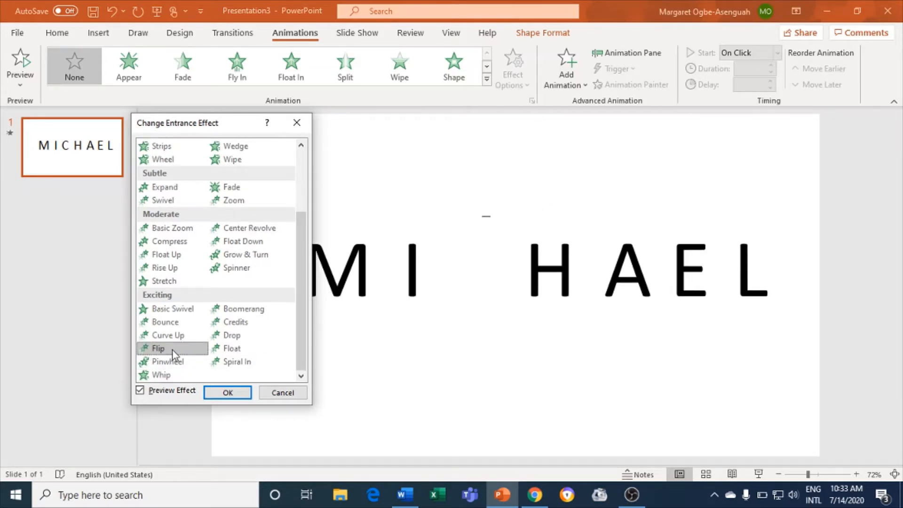
pyautogui.click(227, 393)
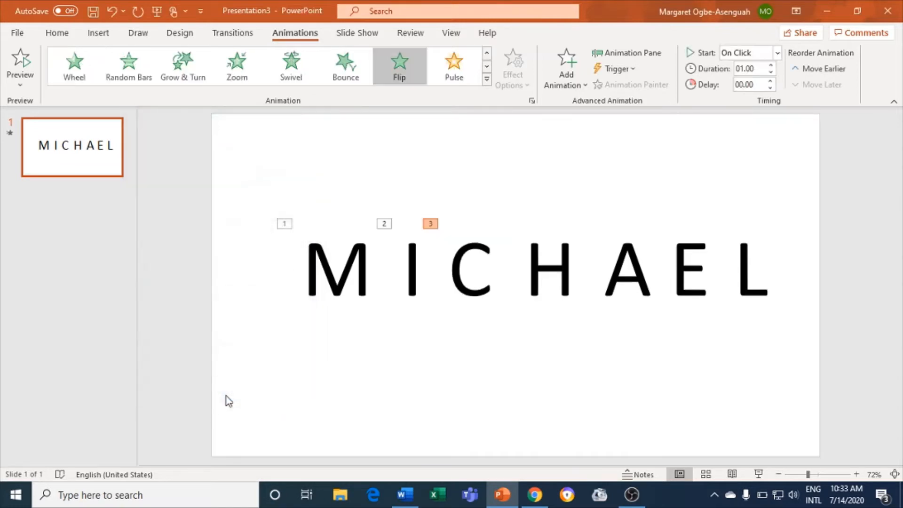
# - Add entrance effects to the H, A, E and L letters
pyautogui.click(553, 265)
pyautogui.click(487, 79)
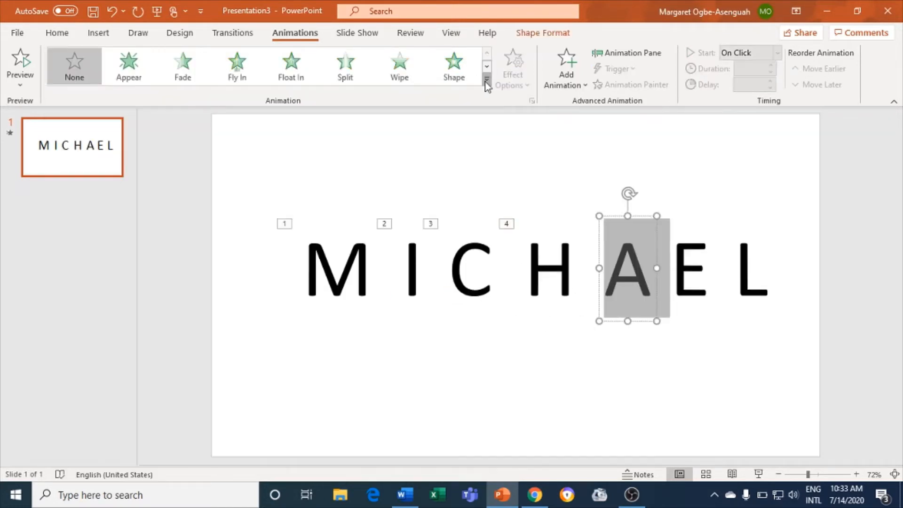
pyautogui.click(487, 79)
pyautogui.click(113, 387)
pyautogui.scroll(-3, 527, 189)
pyautogui.scroll(3, 527, 170)
pyautogui.press('Return')
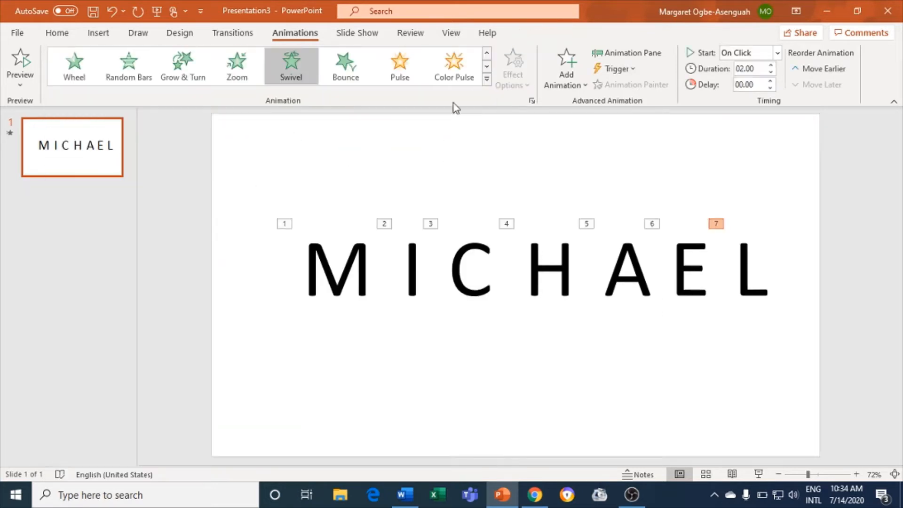
pyautogui.press('Escape')
pyautogui.click(348, 34)
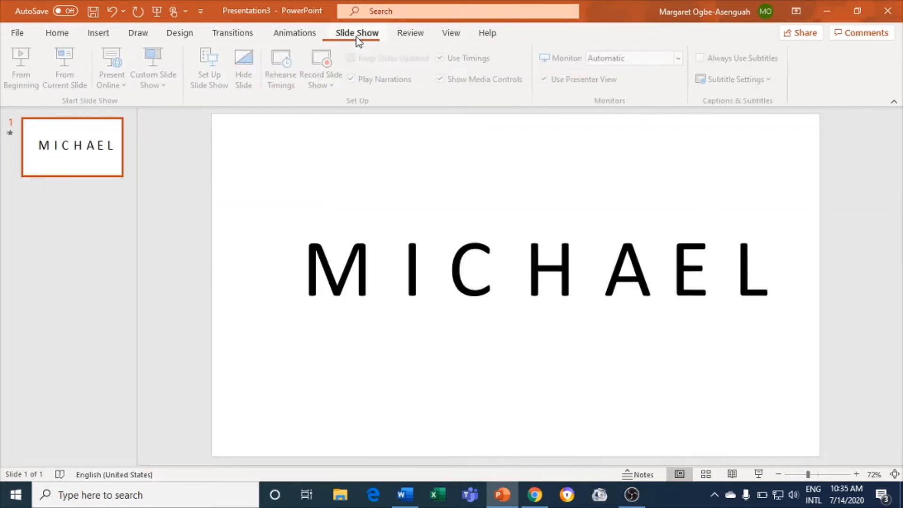
pyautogui.press('F5')
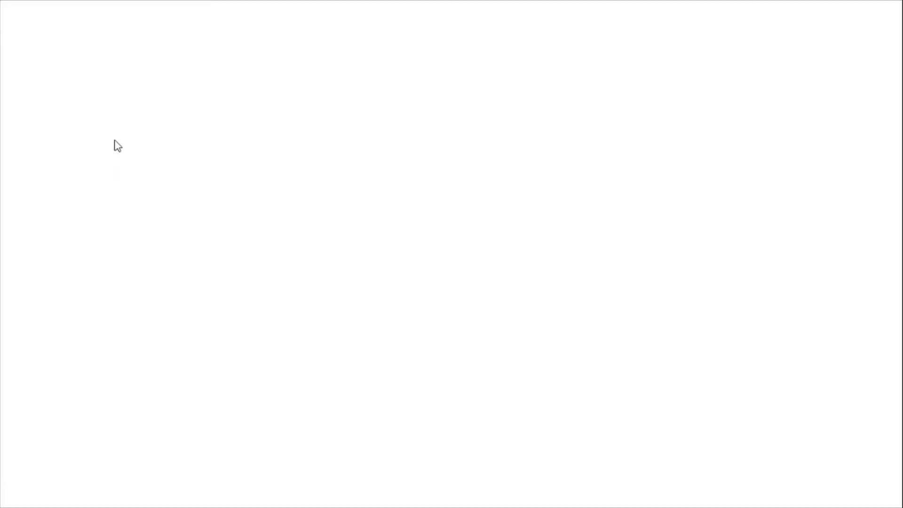
pyautogui.click(206, 249)
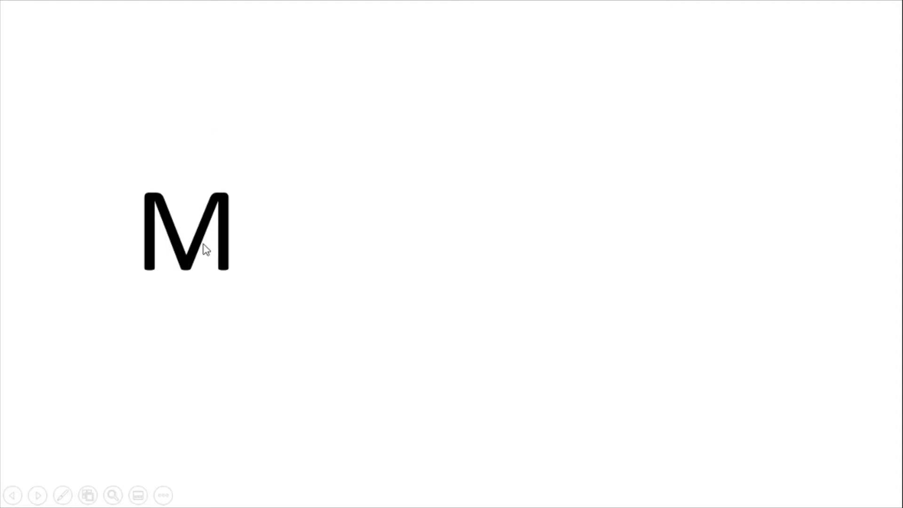
pyautogui.click(206, 249)
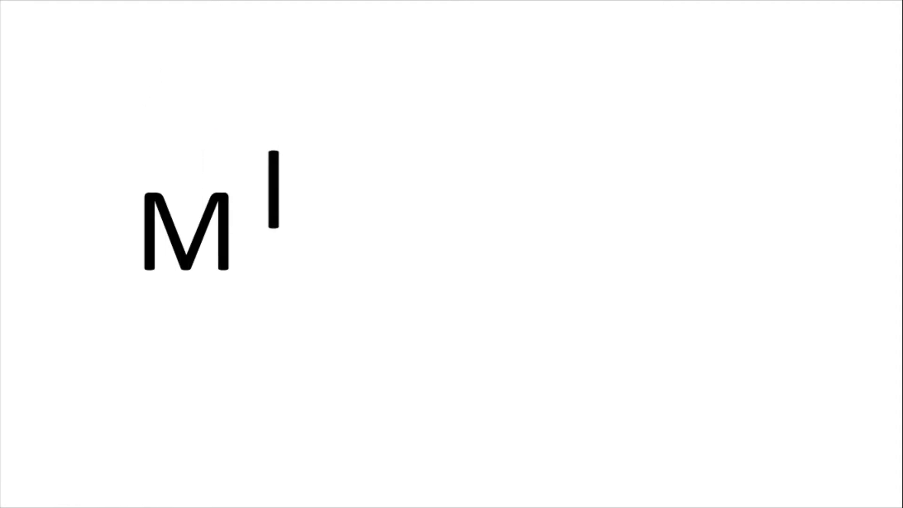
pyautogui.click(207, 250)
pyautogui.click(206, 249)
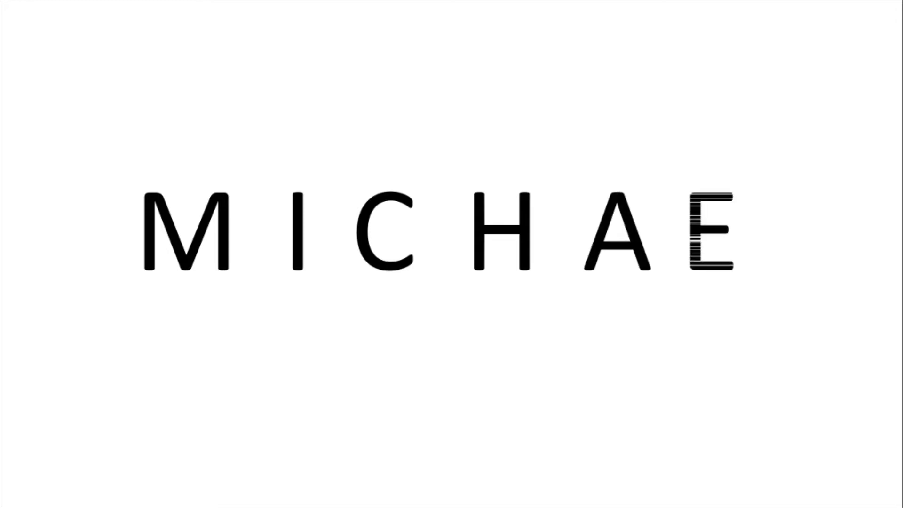
pyautogui.press('Escape')
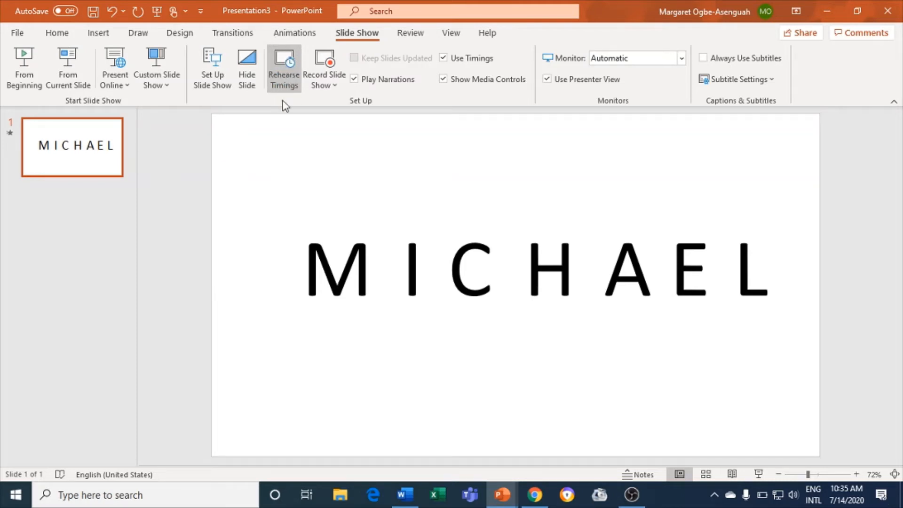
# - Rehearse the letter animations and keep the resulting 0:00:20 slide timings
pyautogui.click(291, 65)
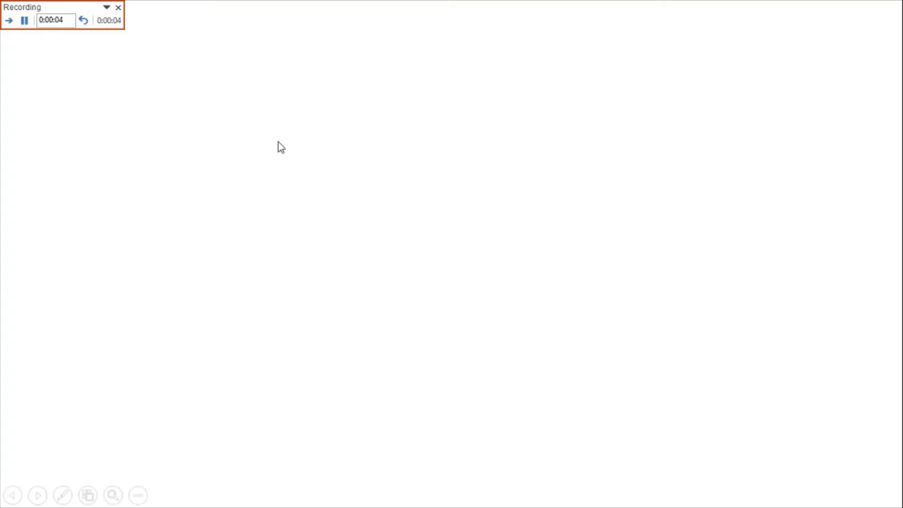
pyautogui.click(187, 169)
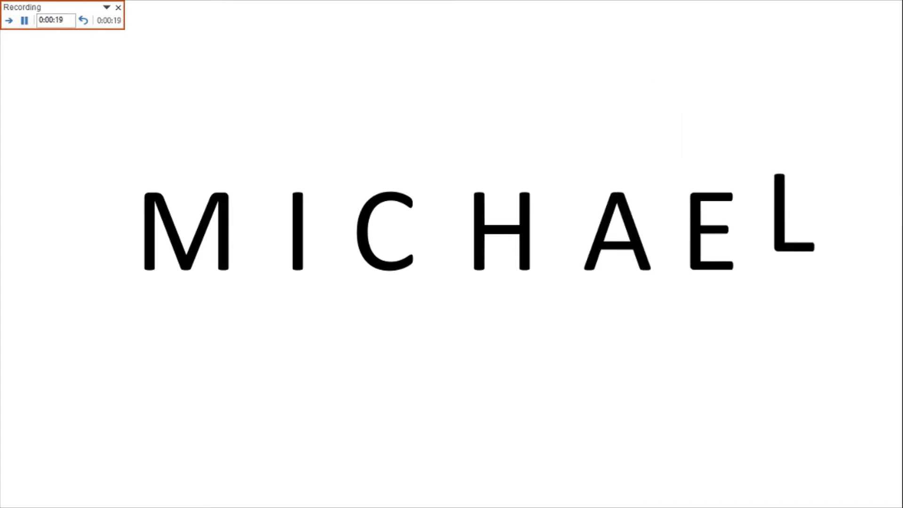
pyautogui.press('Escape')
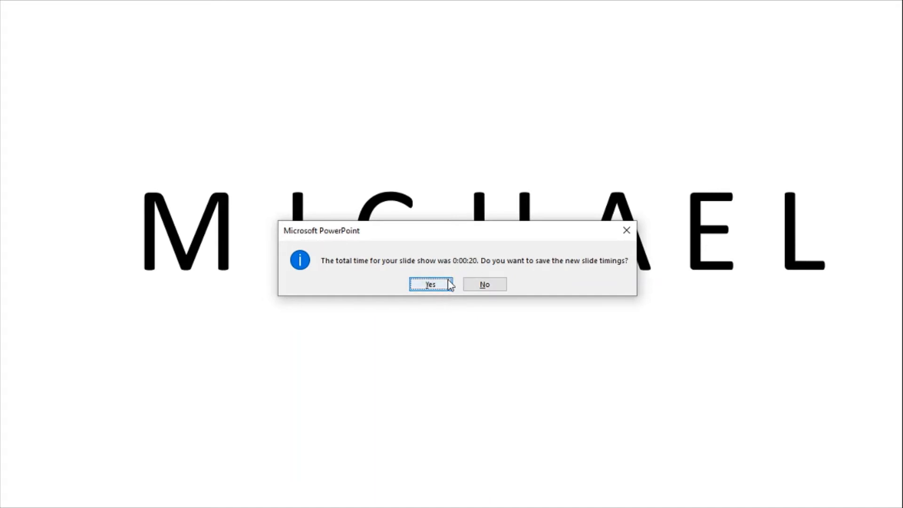
pyautogui.click(429, 285)
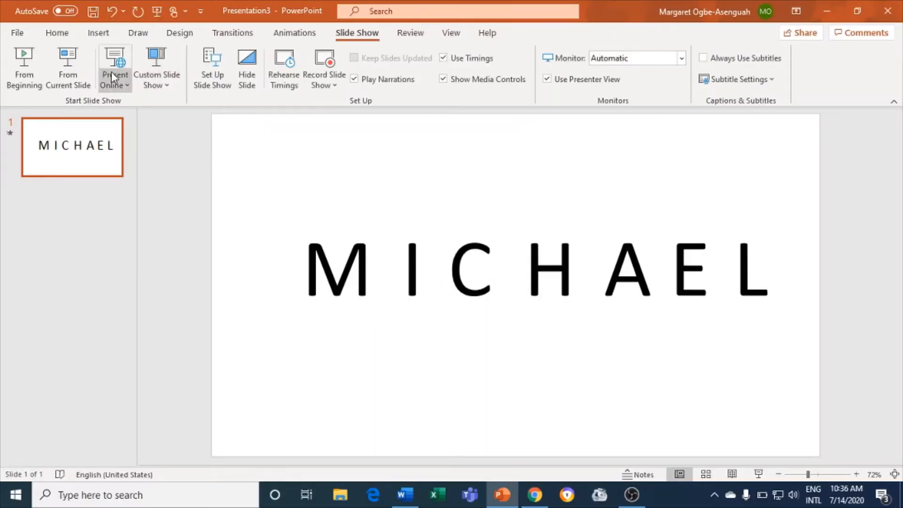
# - Play the slide show from the beginning, bringing in M, I, C, H, A, E and L
pyautogui.click(24, 60)
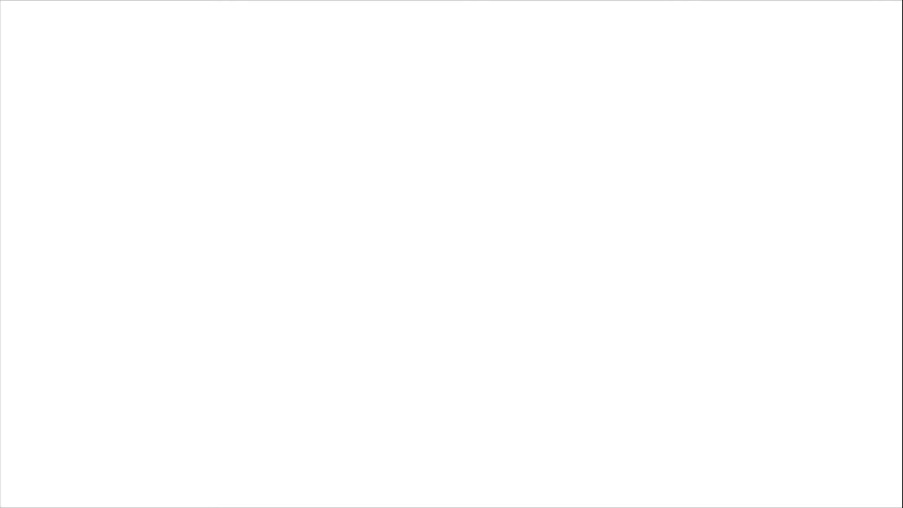
pyautogui.press('Right')
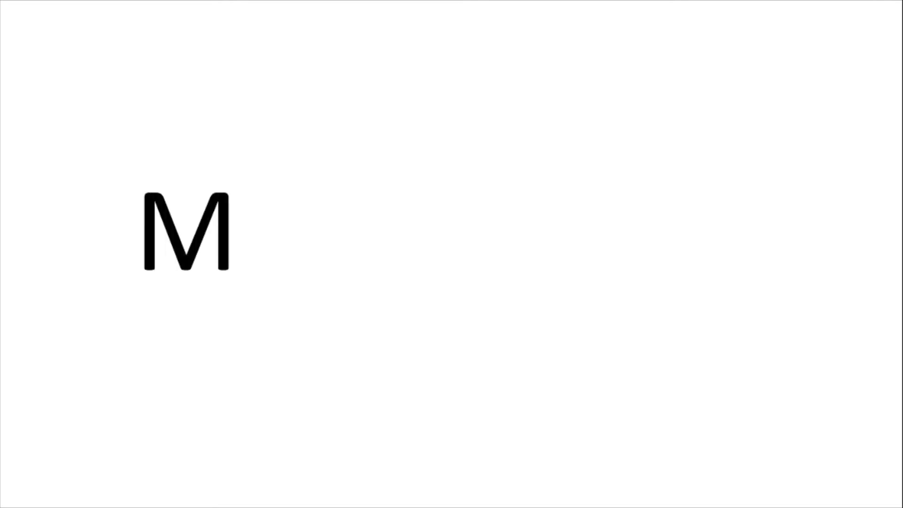
pyautogui.press('Right')
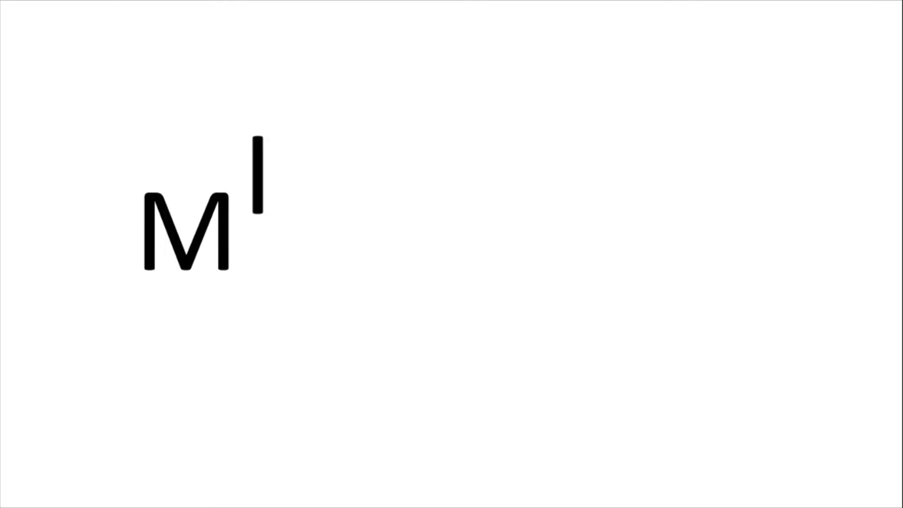
pyautogui.press('Right')
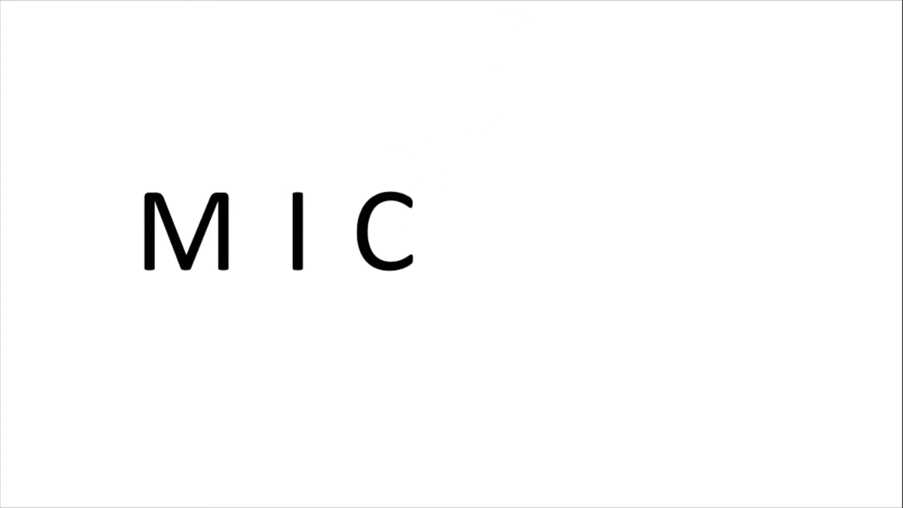
pyautogui.press('Right')
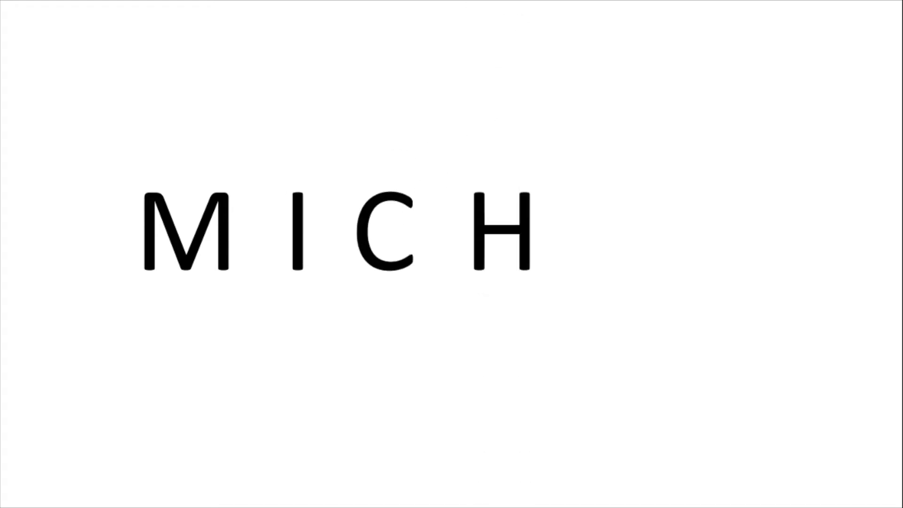
pyautogui.press('Right')
pyautogui.press('Right')
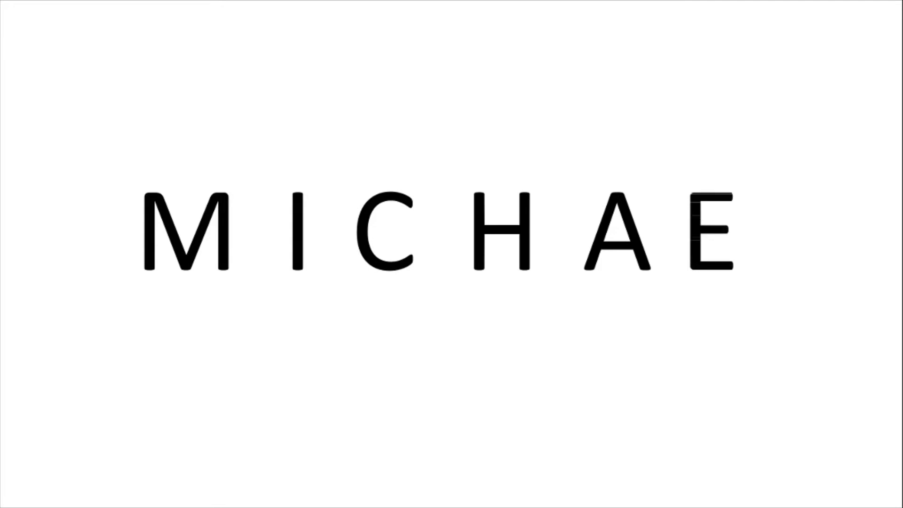
pyautogui.press('Right')
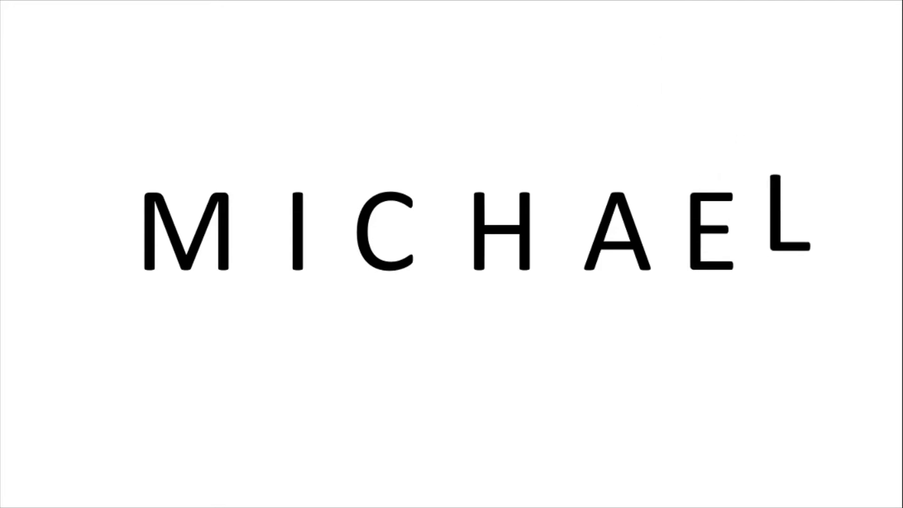
pyautogui.press('Right')
pyautogui.press('Right')
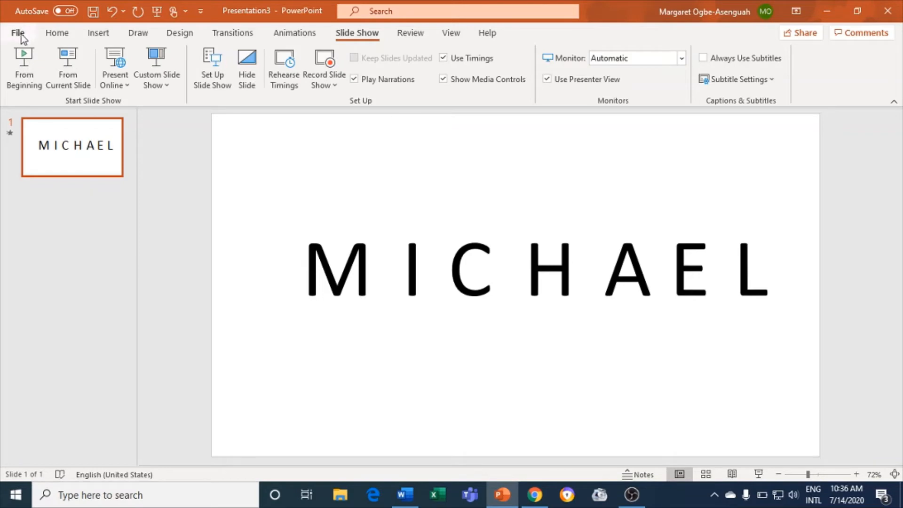
# - Save the presentation as an MPEG-4 Video named 'Vide to GIF' in the Desktop folder
pyautogui.click(18, 33)
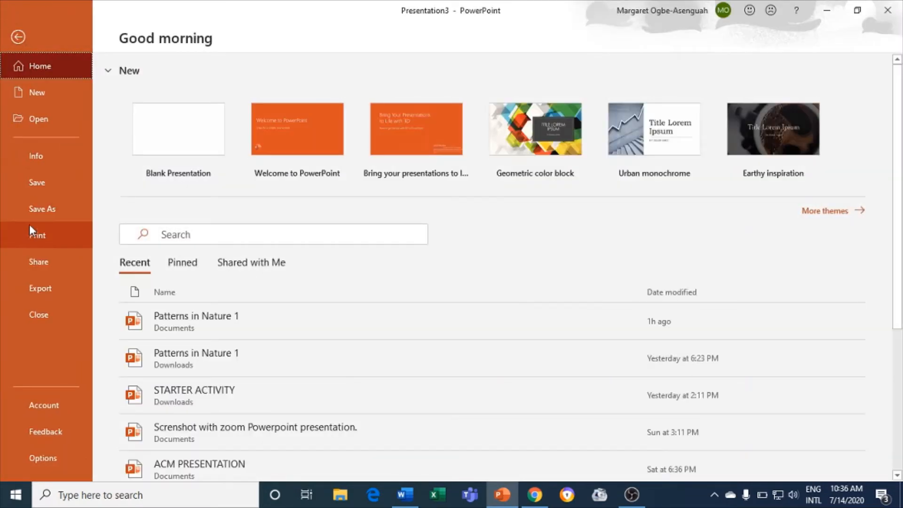
pyautogui.click(27, 215)
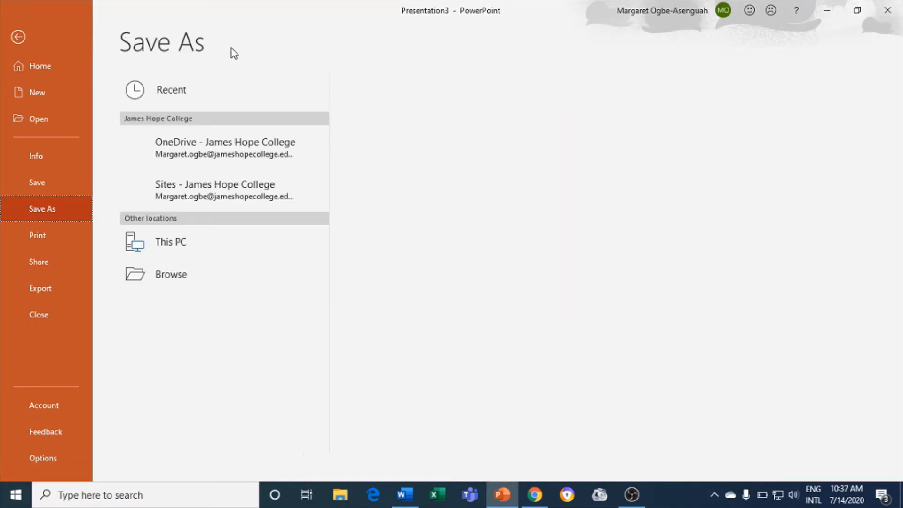
pyautogui.click(206, 315)
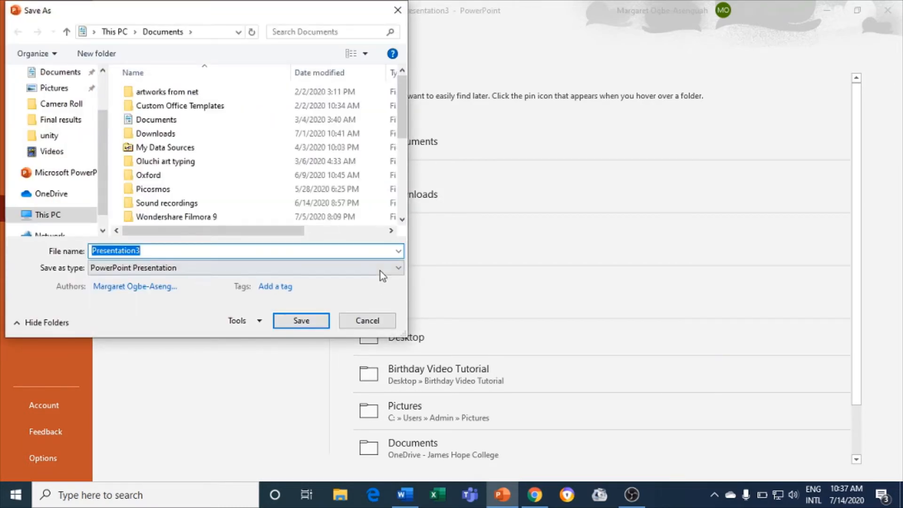
pyautogui.click(380, 271)
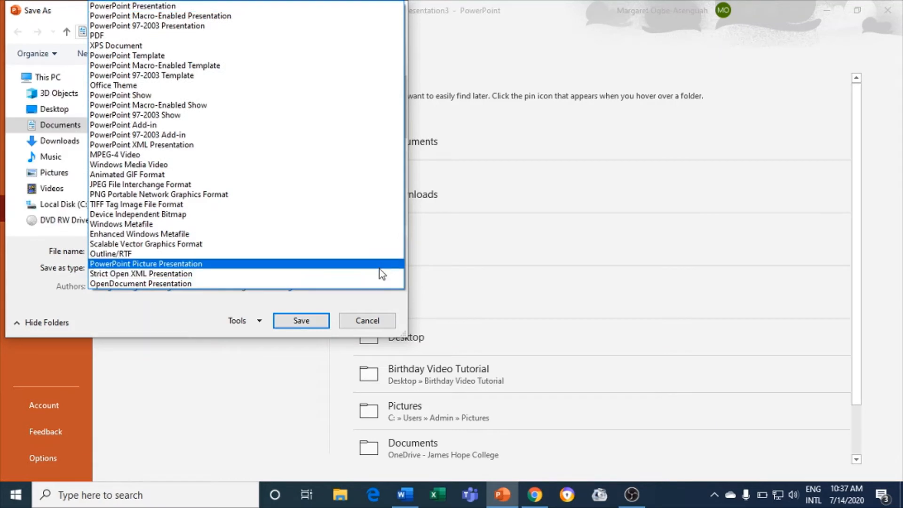
pyautogui.click(221, 155)
pyautogui.doubleClick(190, 251)
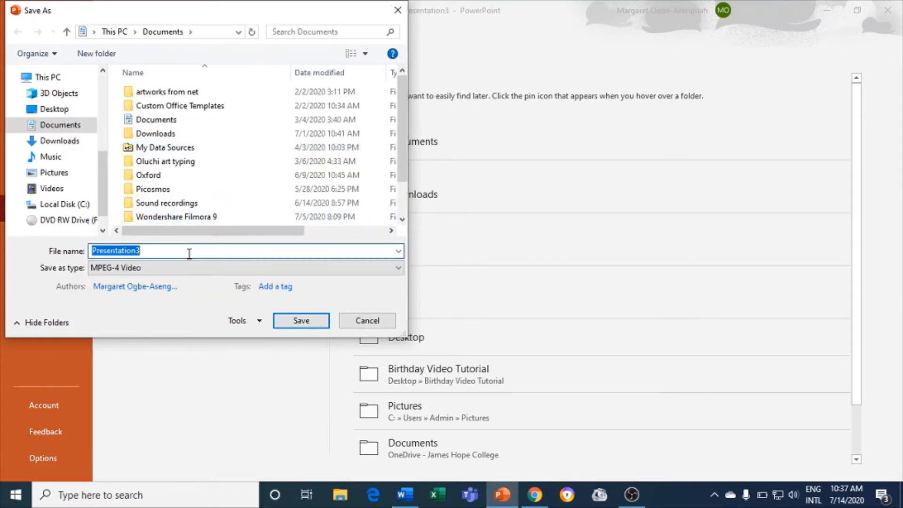
pyautogui.press('BackSpace')
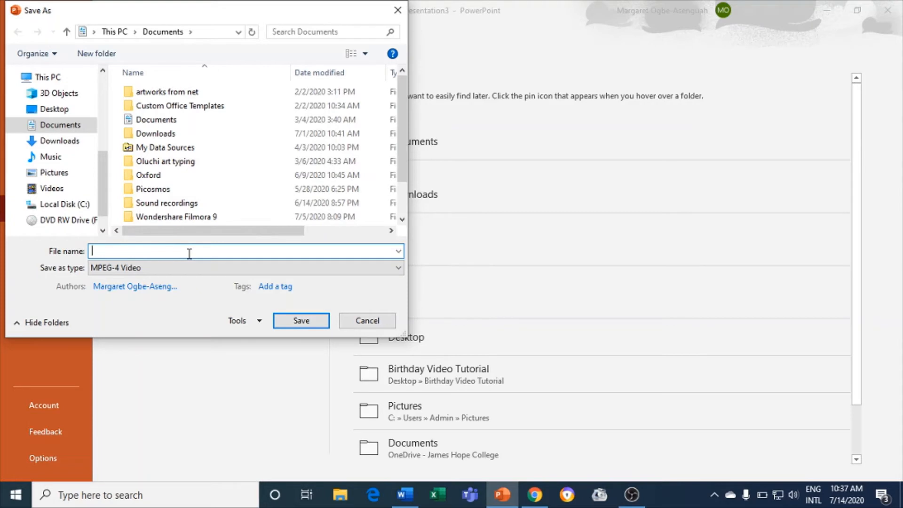
pyautogui.write('Vide to GIF')
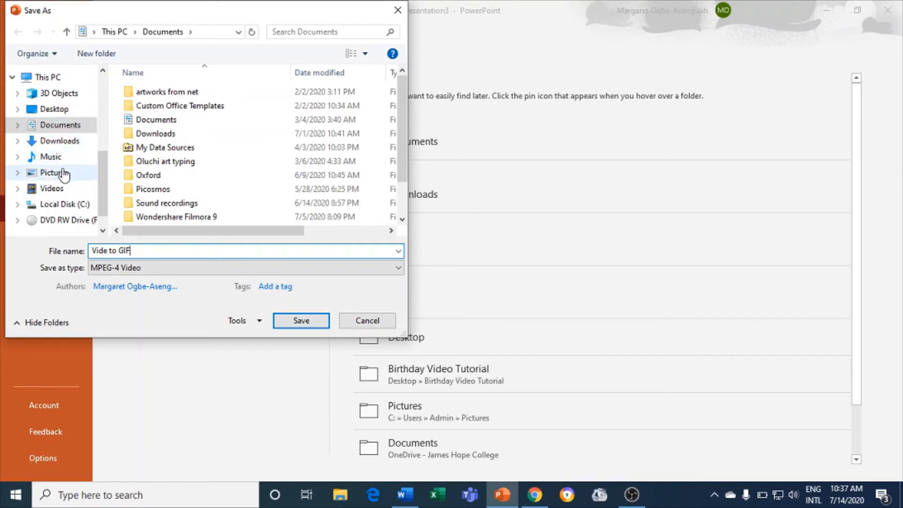
pyautogui.click(63, 111)
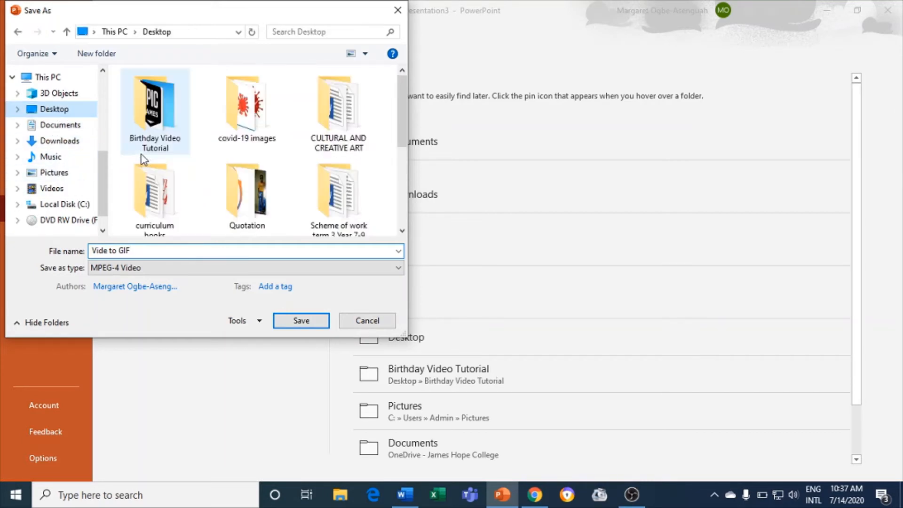
# - Export the video, check Vide to GIF.mp4 on the desktop, and return to PowerPoint
pyautogui.click(301, 320)
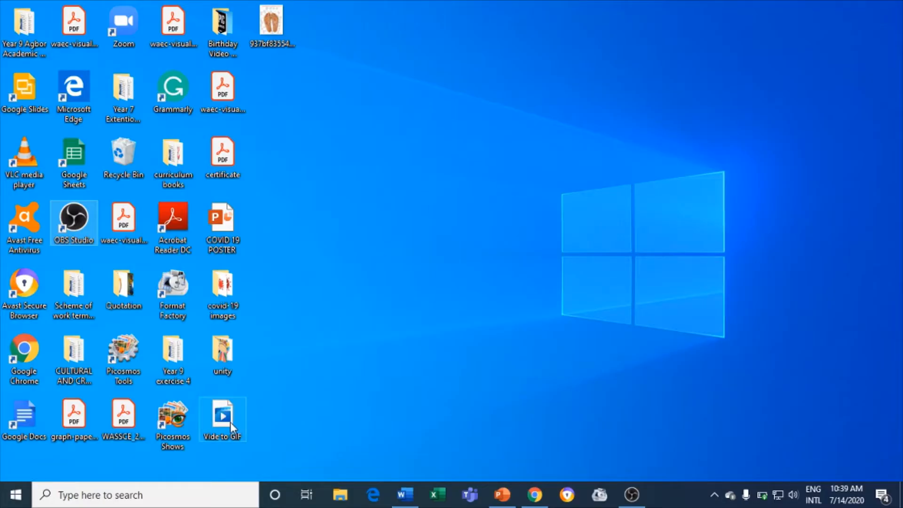
pyautogui.moveTo(230, 422)
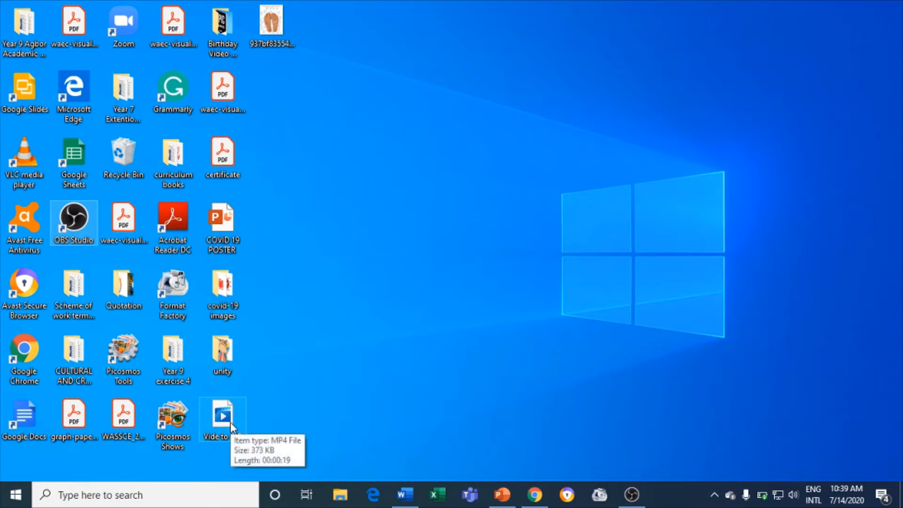
pyautogui.click(507, 501)
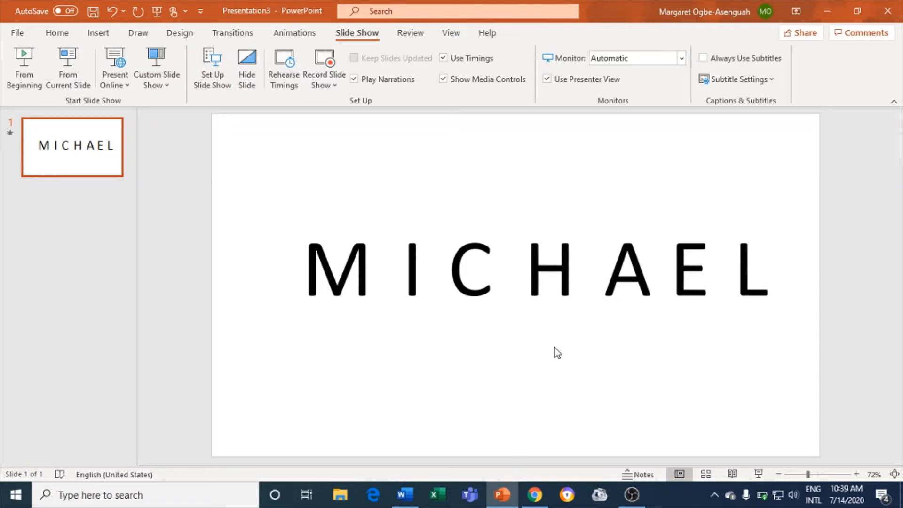
# - Search Google for 'Video to GIF' and open the Ezgif video to GIF converter
pyautogui.click(824, 6)
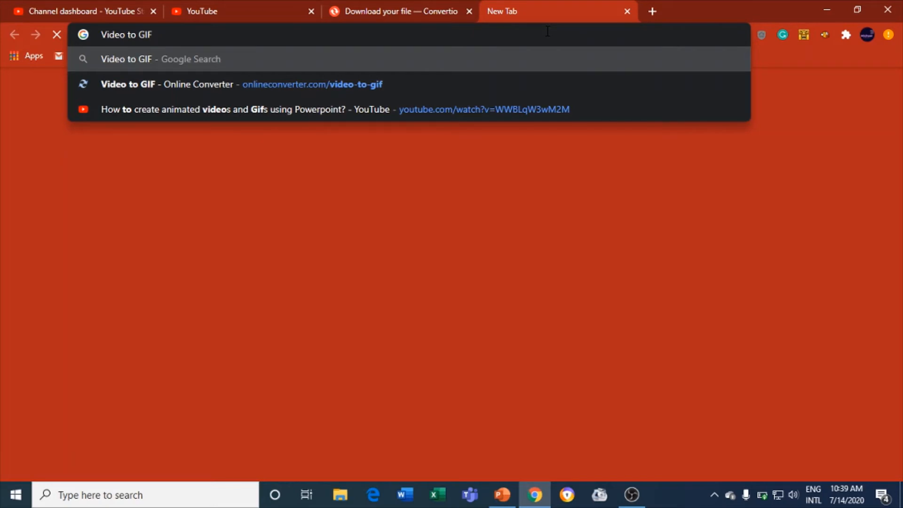
pyautogui.press('Return')
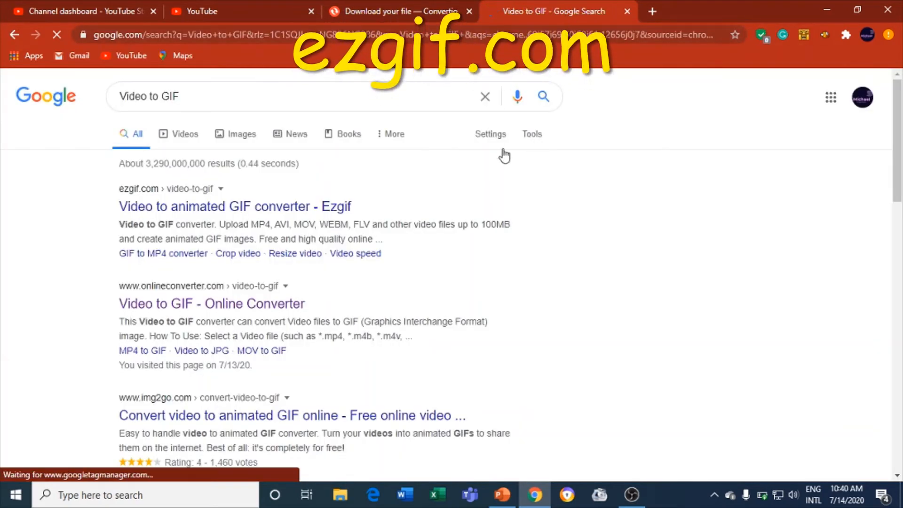
pyautogui.click(149, 209)
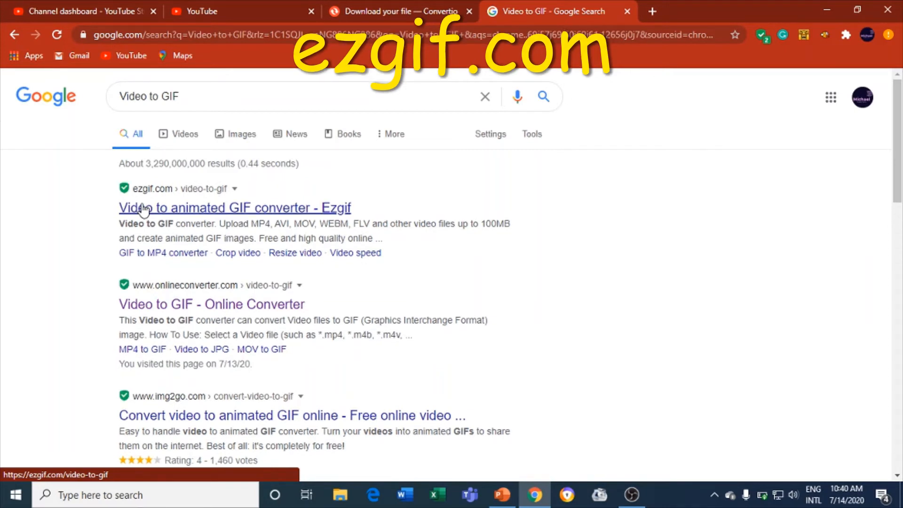
pyautogui.click(143, 209)
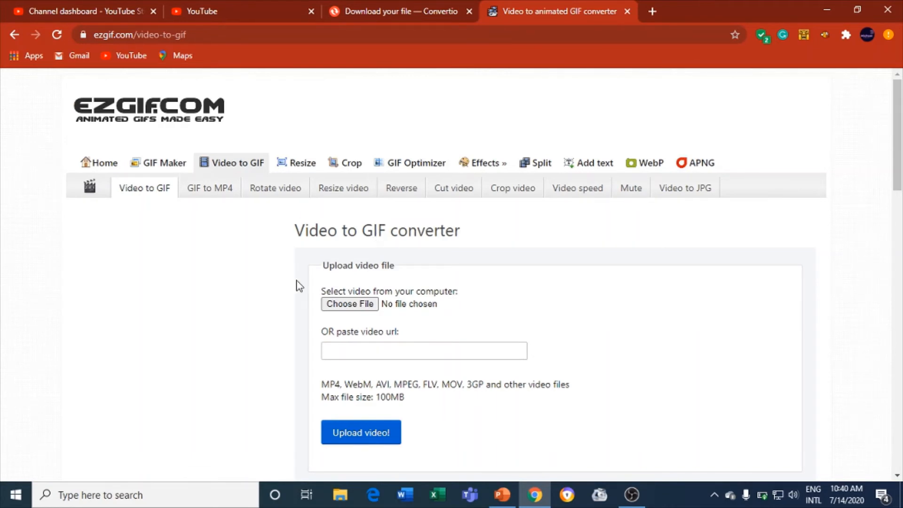
# - Choose Vide to GIF.mp4 from the Desktop as the file to convert on ezgif
pyautogui.click(349, 307)
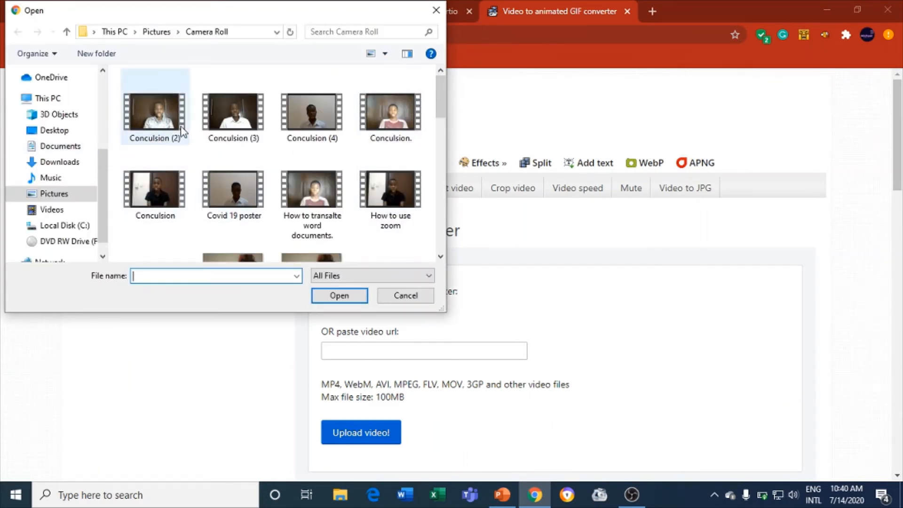
pyautogui.click(60, 132)
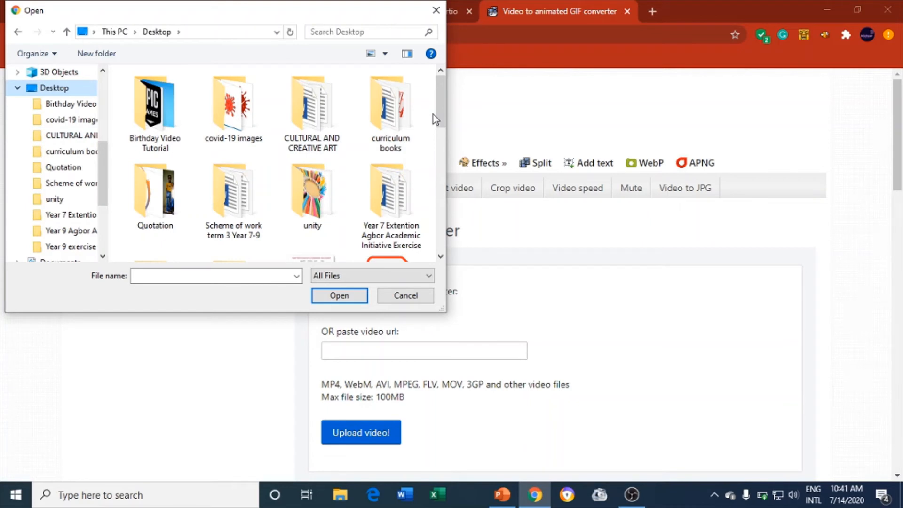
pyautogui.moveTo(436, 113); pyautogui.dragTo(431, 255)
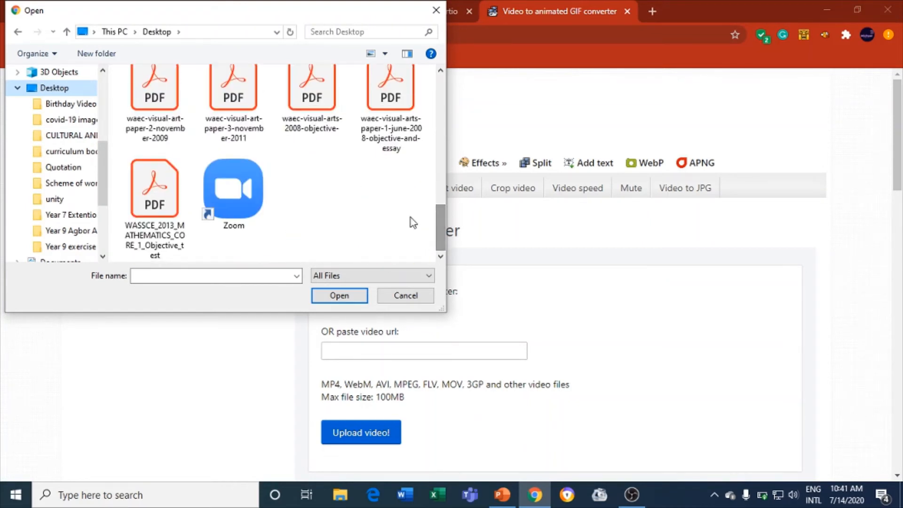
pyautogui.scroll(3, 413, 216)
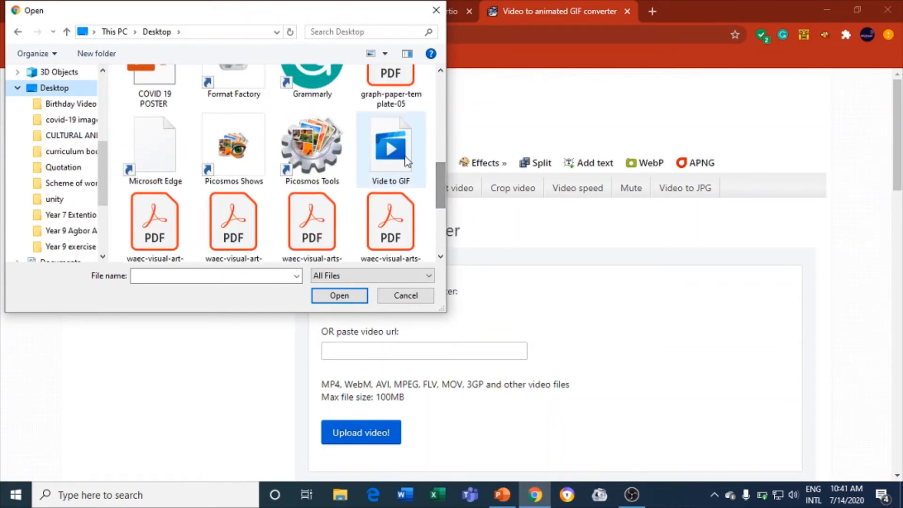
pyautogui.click(408, 162)
pyautogui.click(336, 298)
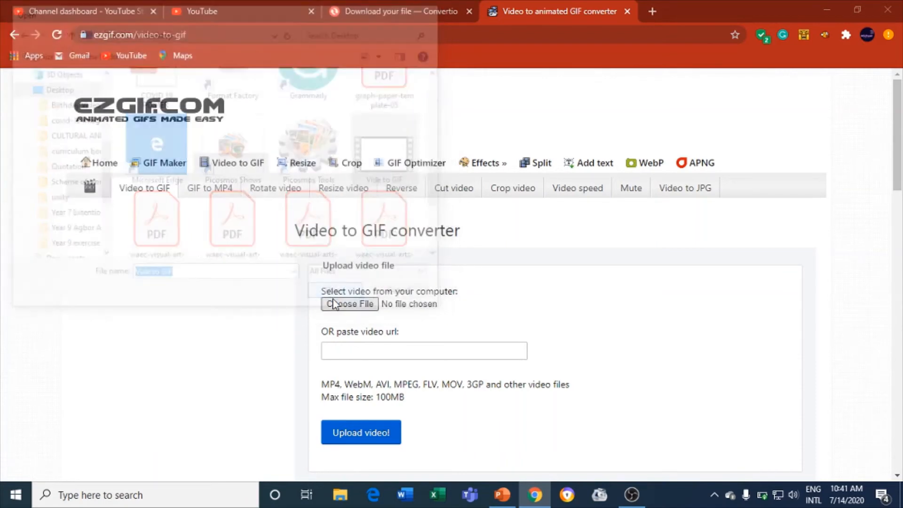
pyautogui.scroll(-2, 190, 342)
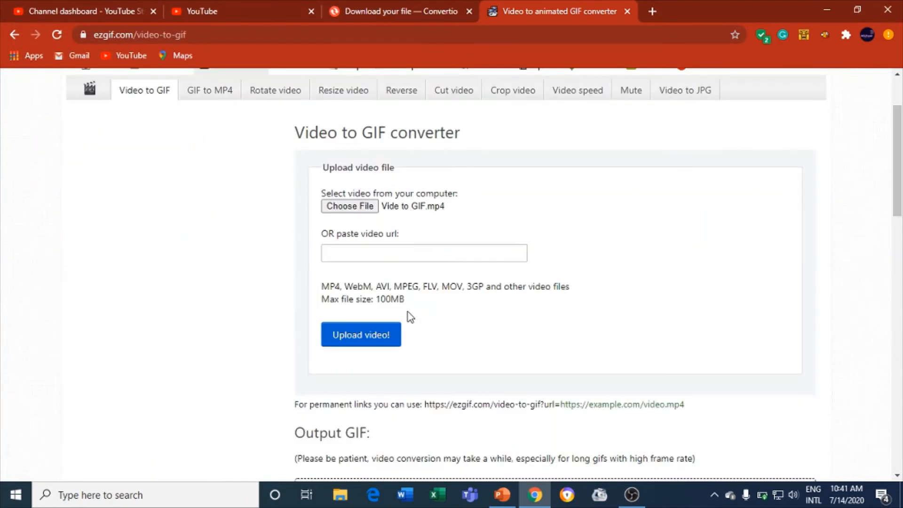
# - Upload Vide to GIF.mp4, play its 19-second preview, and scroll to the GIF options
pyautogui.click(353, 336)
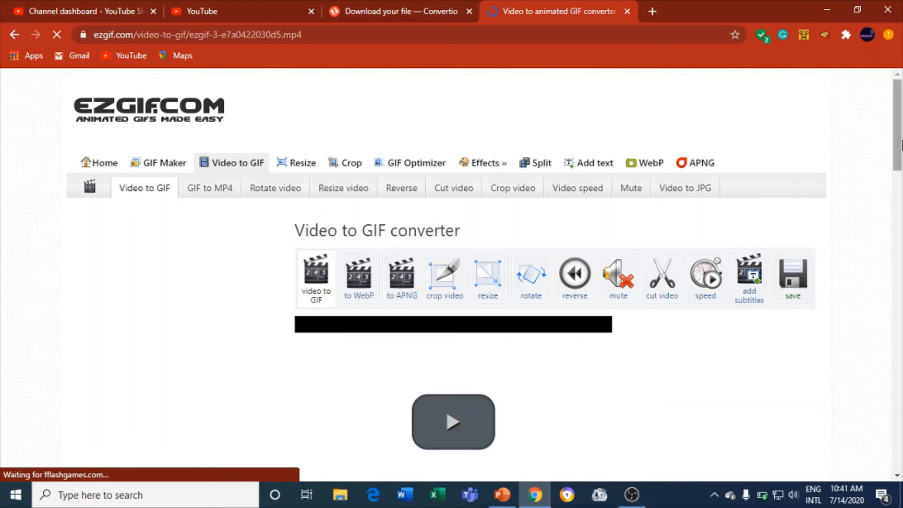
pyautogui.moveTo(898, 145); pyautogui.dragTo(899, 188)
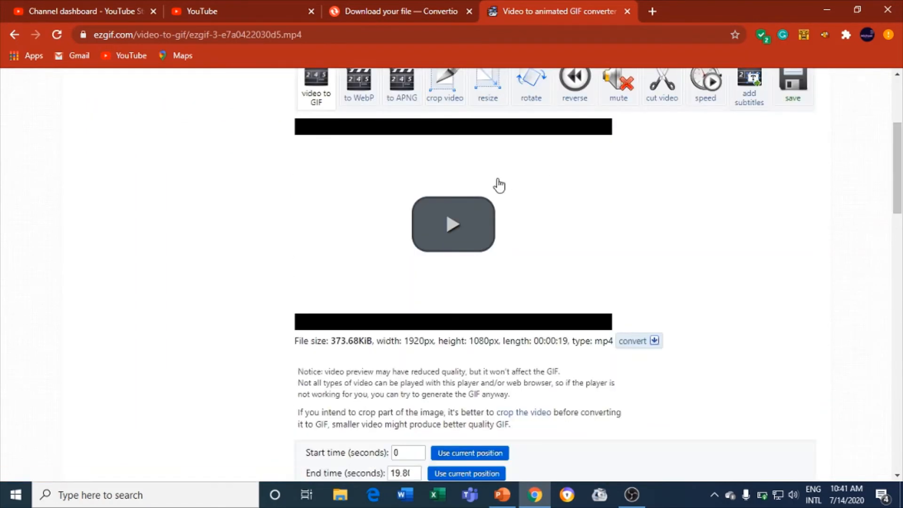
pyautogui.click(453, 225)
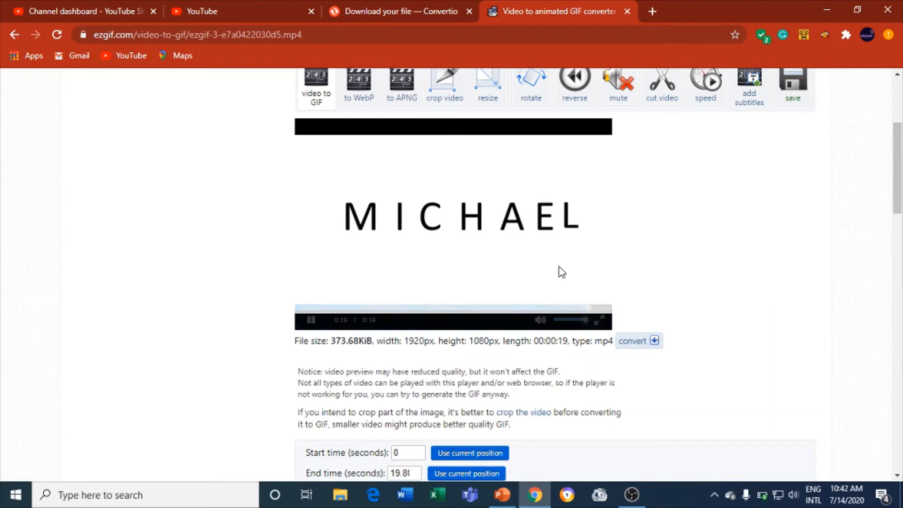
pyautogui.moveTo(901, 193); pyautogui.dragTo(889, 272)
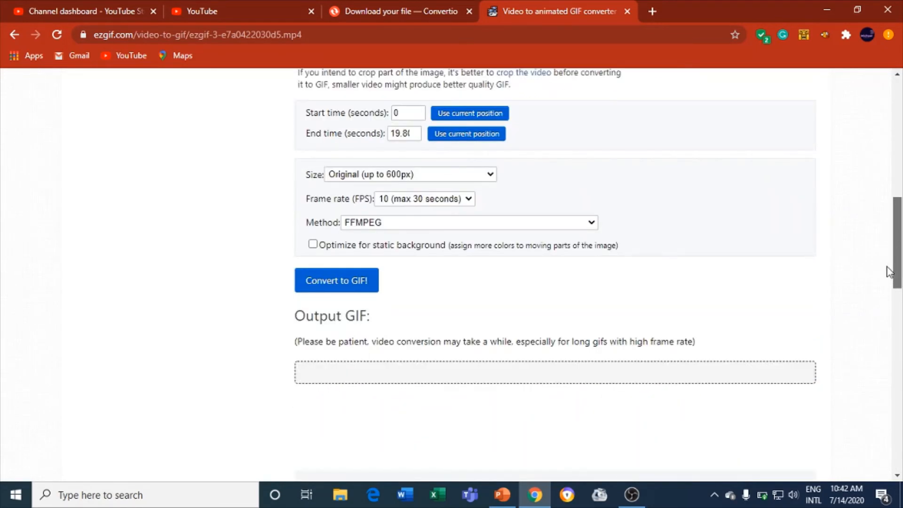
# - Convert the video to GIF and scroll to the 600×338, 198-frame output
pyautogui.click(359, 282)
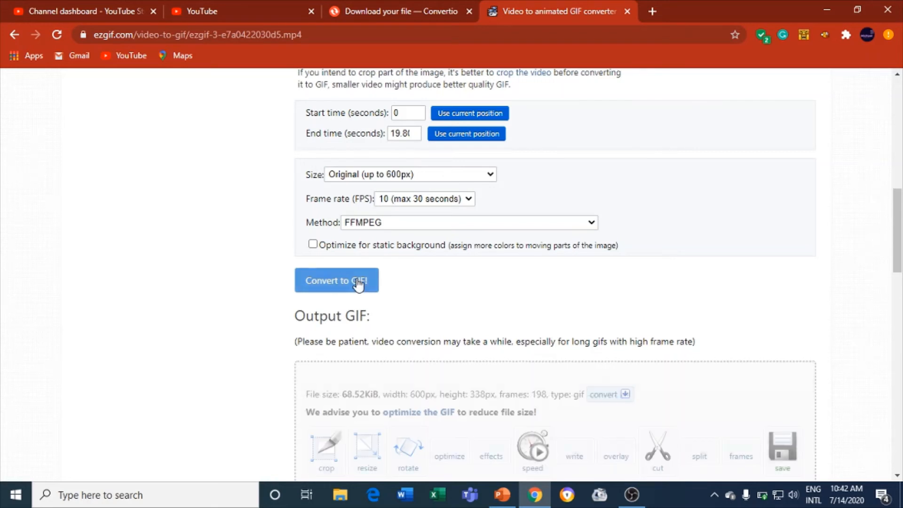
pyautogui.moveTo(901, 231); pyautogui.dragTo(901, 264)
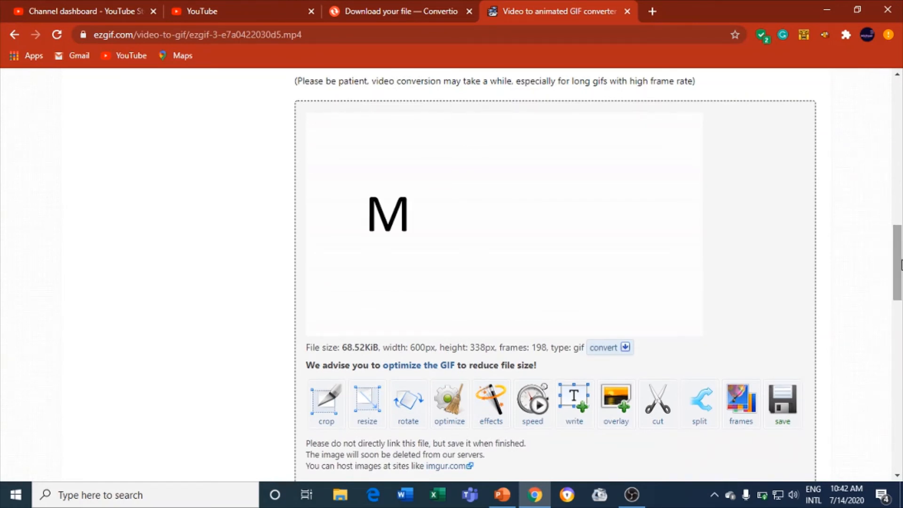
# - Save the 68.6 KB MICHAEL GIF from ezgif.com, then open the downloaded file
pyautogui.click(794, 406)
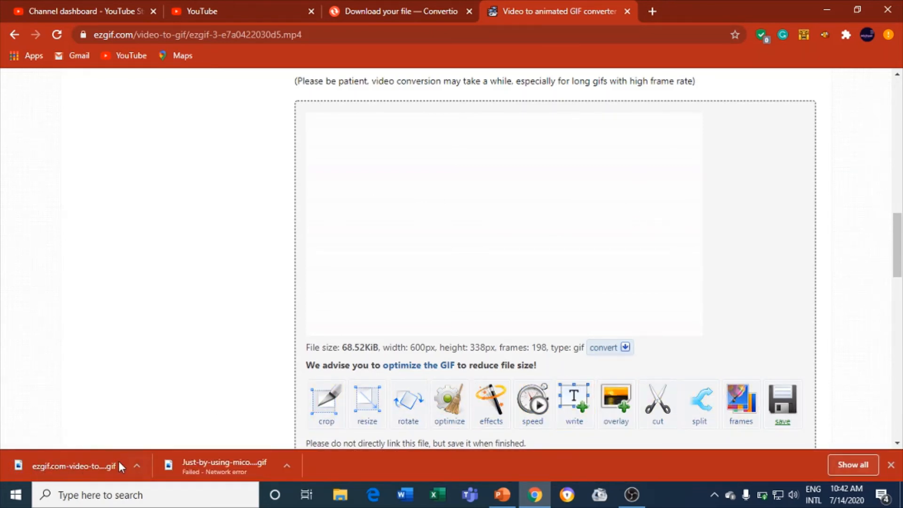
pyautogui.click(142, 467)
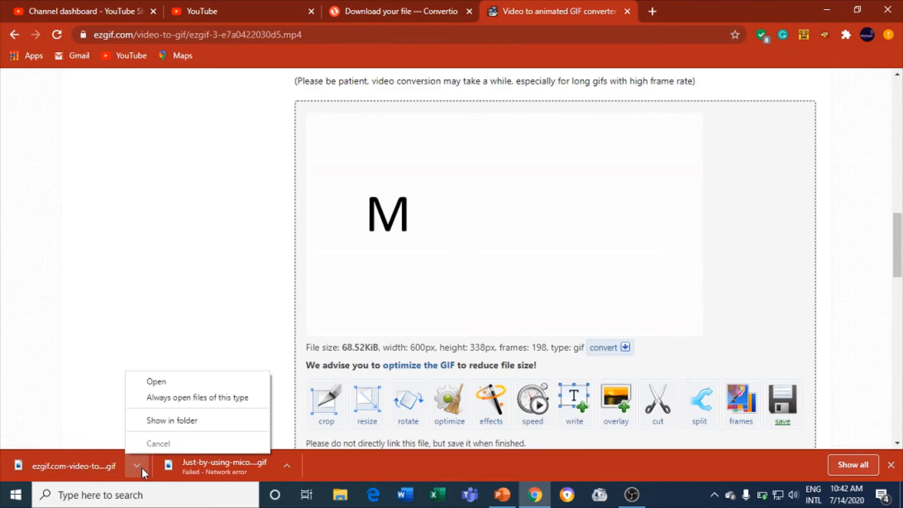
pyautogui.click(173, 382)
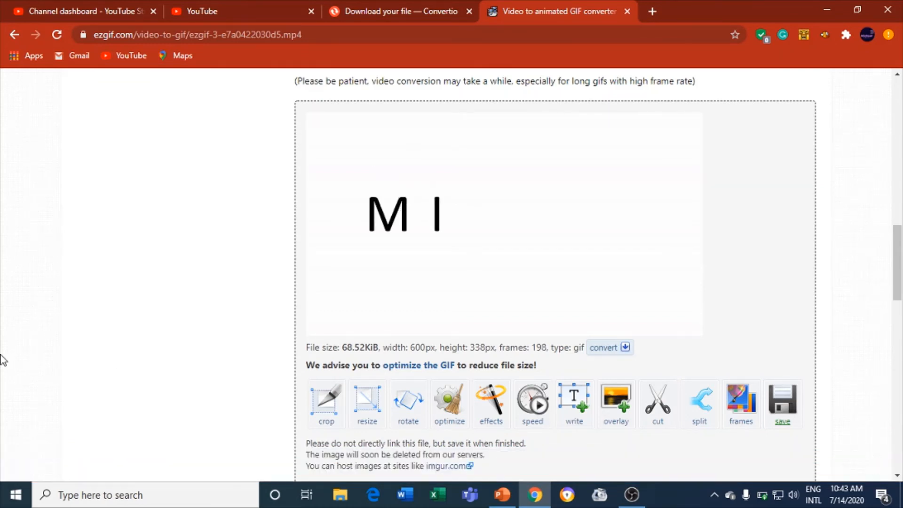